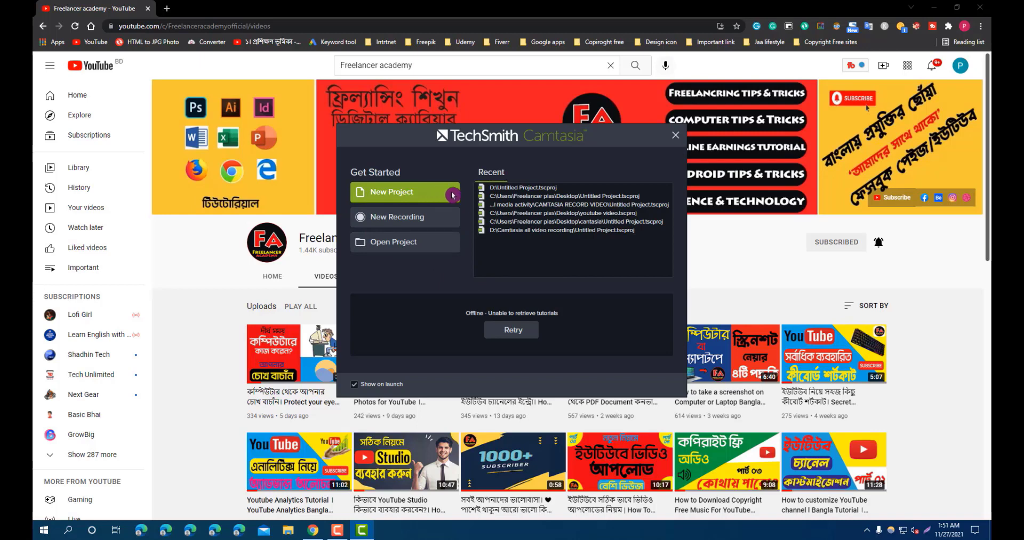
# Create a new project and import the Pexels video ending in 7578608 from the Downloads folder
pyautogui.click(435, 193)
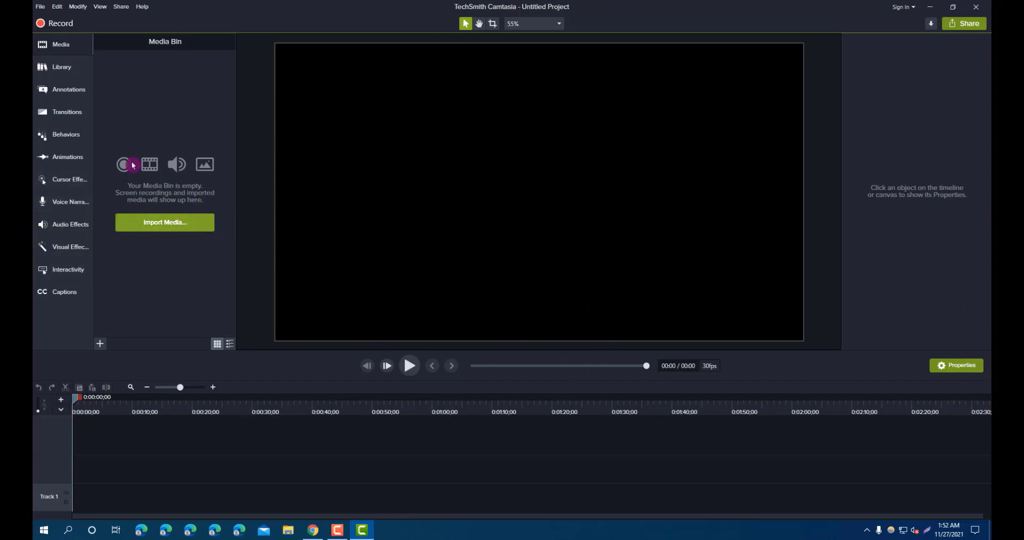
pyautogui.click(160, 221)
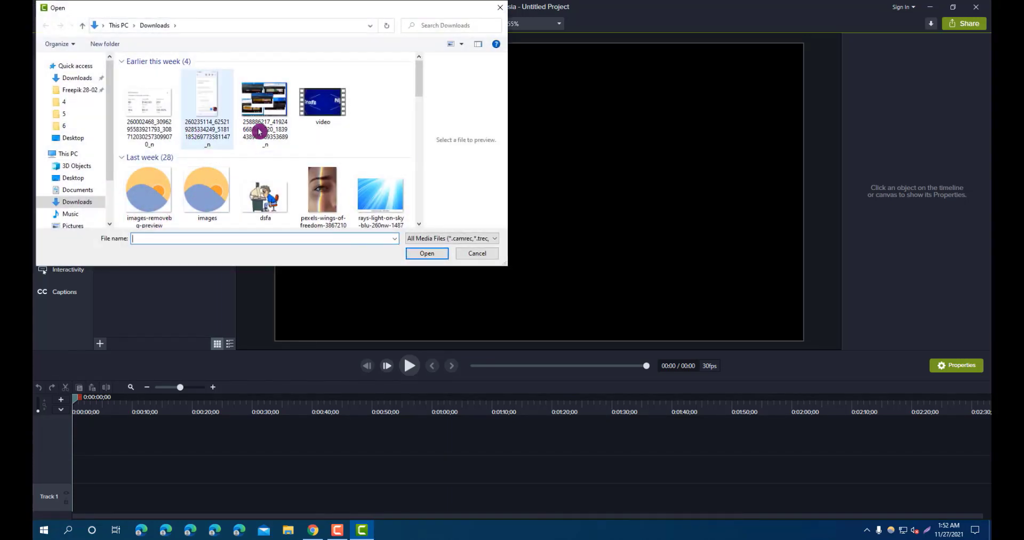
pyautogui.scroll(-5, 246, 160)
pyautogui.scroll(3, 261, 181)
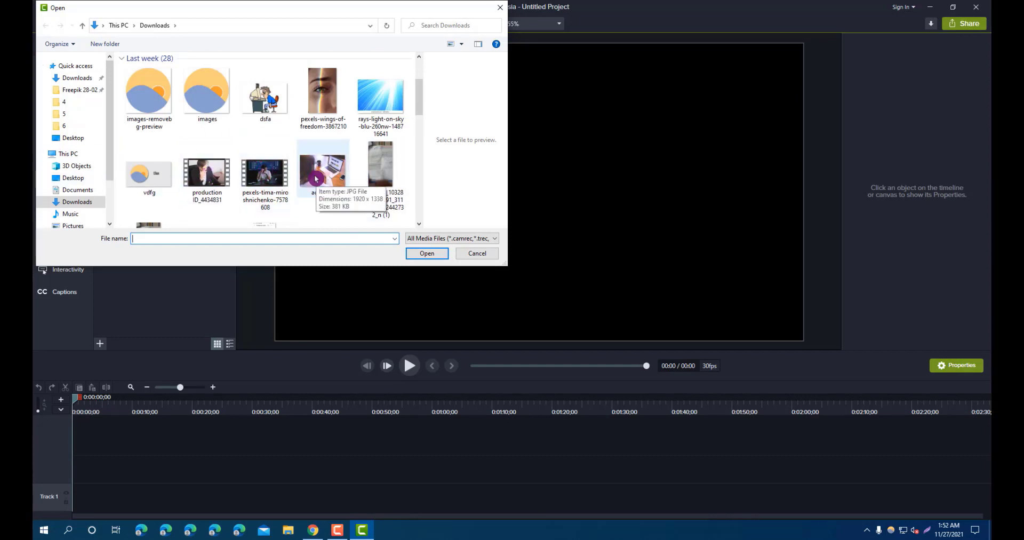
pyautogui.click(269, 175)
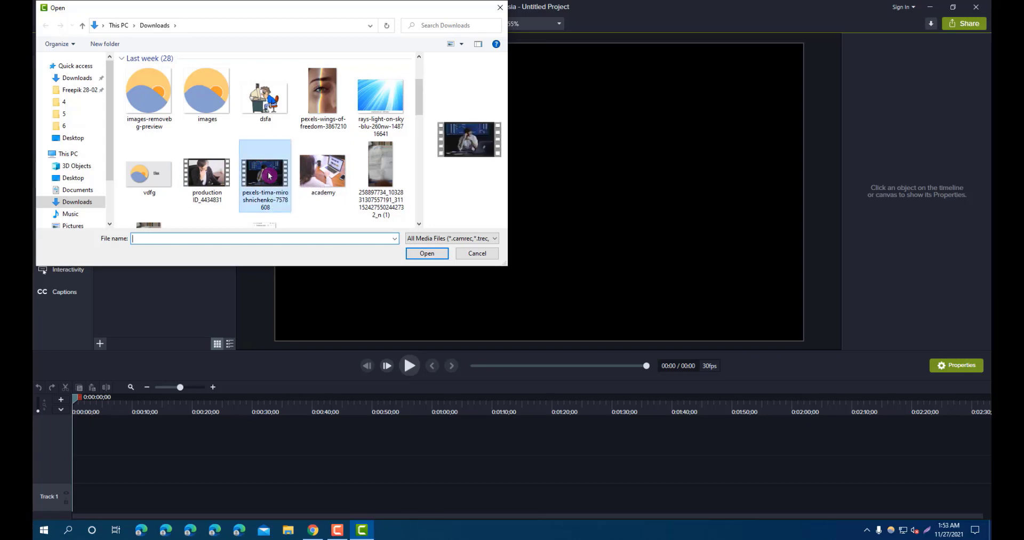
pyautogui.click(427, 253)
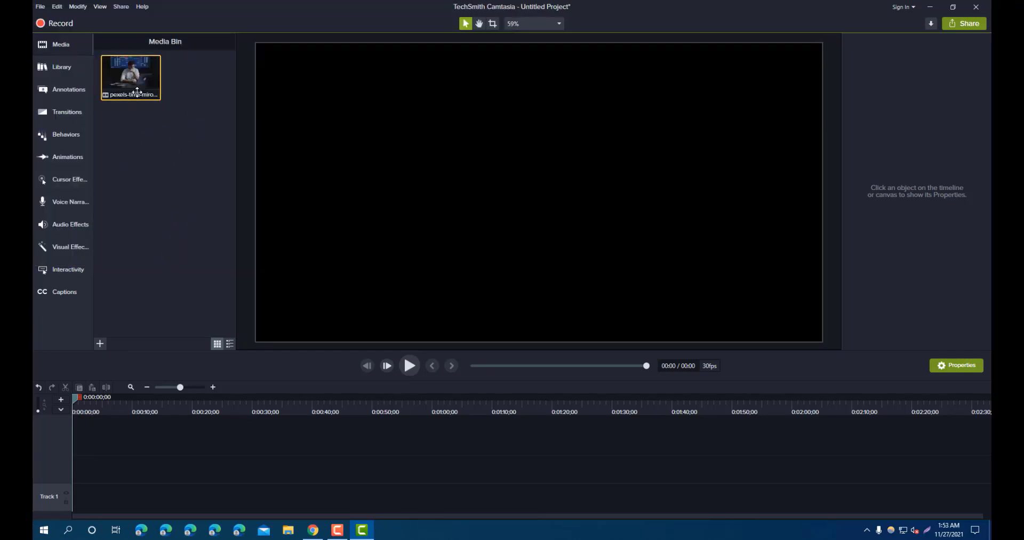
# Place the imported video on Track 1 so that it starts at 0:00:00;00
pyautogui.moveTo(130, 78); pyautogui.dragTo(103, 507)
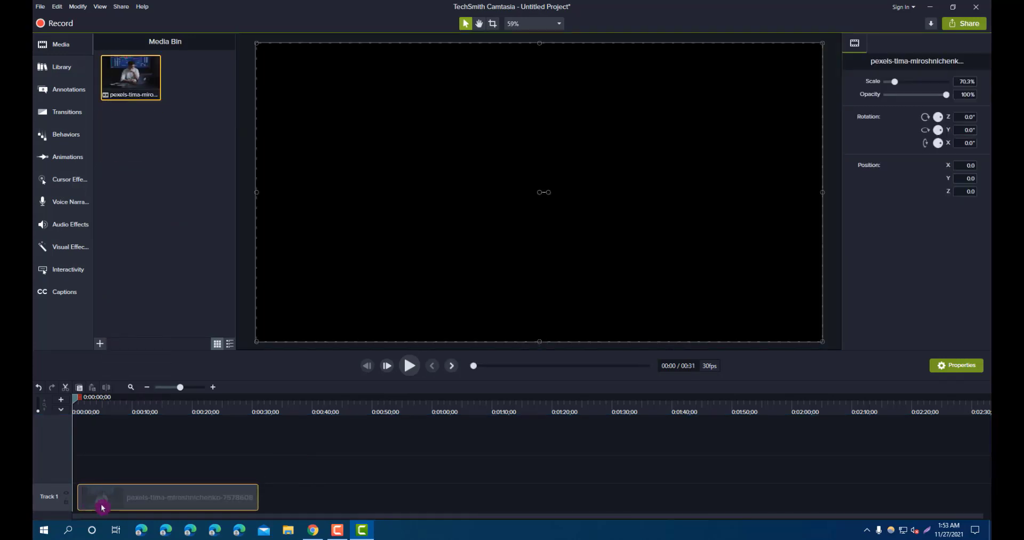
pyautogui.moveTo(197, 513); pyautogui.dragTo(166, 507)
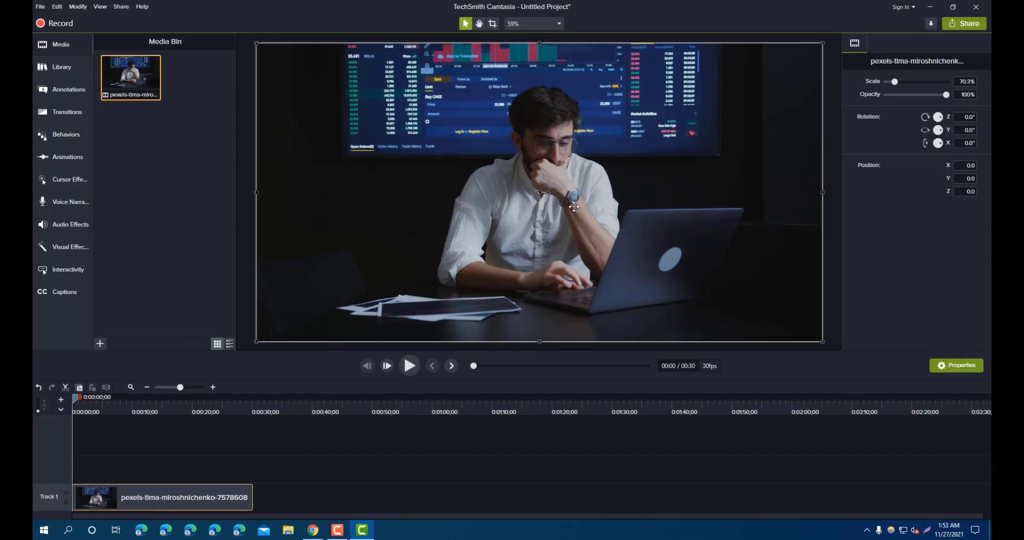
pyautogui.click(184, 221)
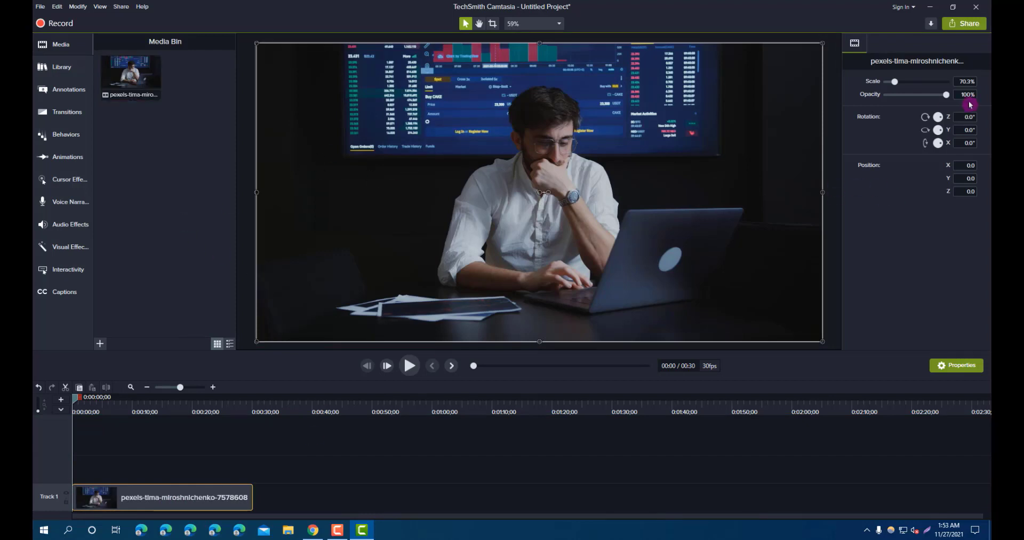
pyautogui.click(966, 368)
pyautogui.click(957, 368)
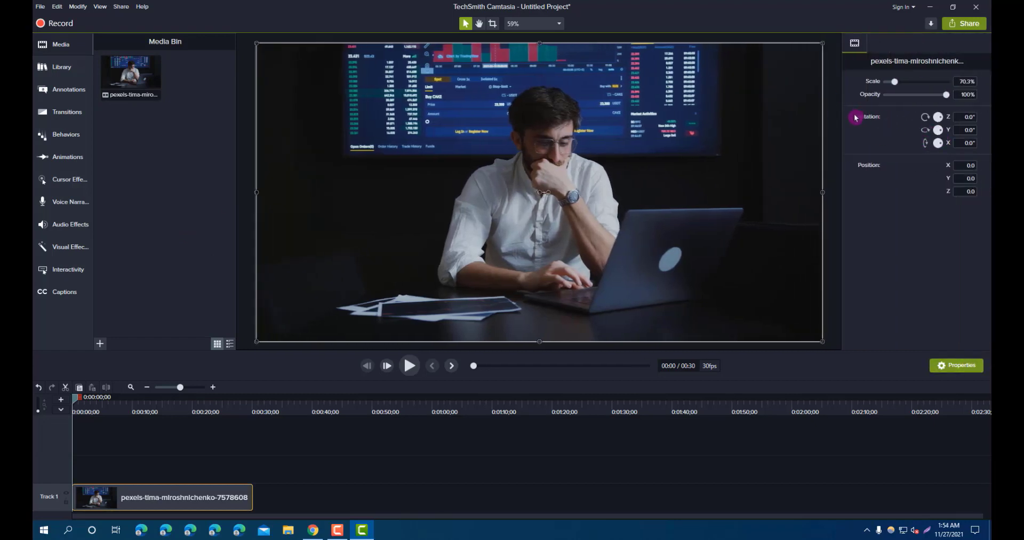
# Set the canvas dimensions to 1080p HD (1920x1080) in the project settings
pyautogui.click(542, 24)
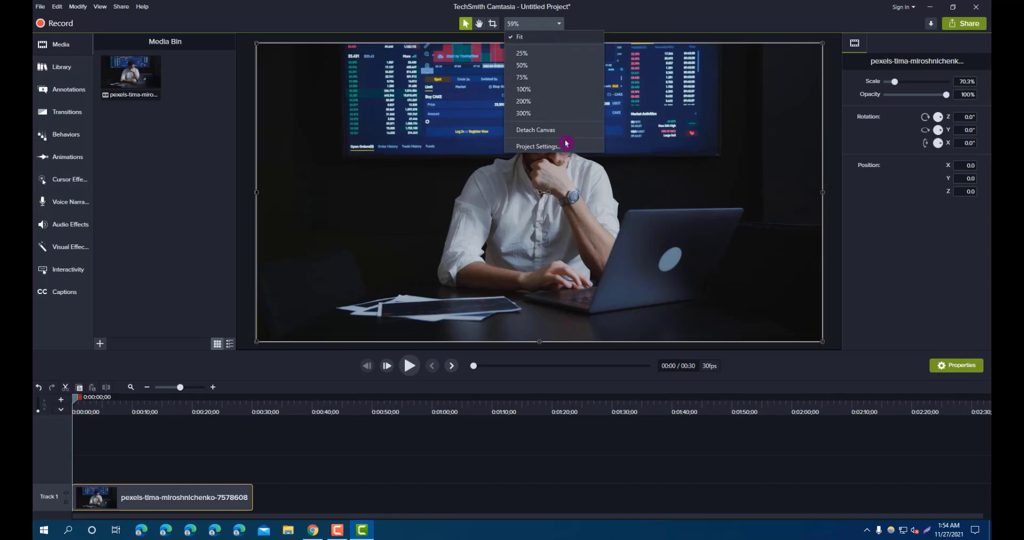
pyautogui.click(538, 145)
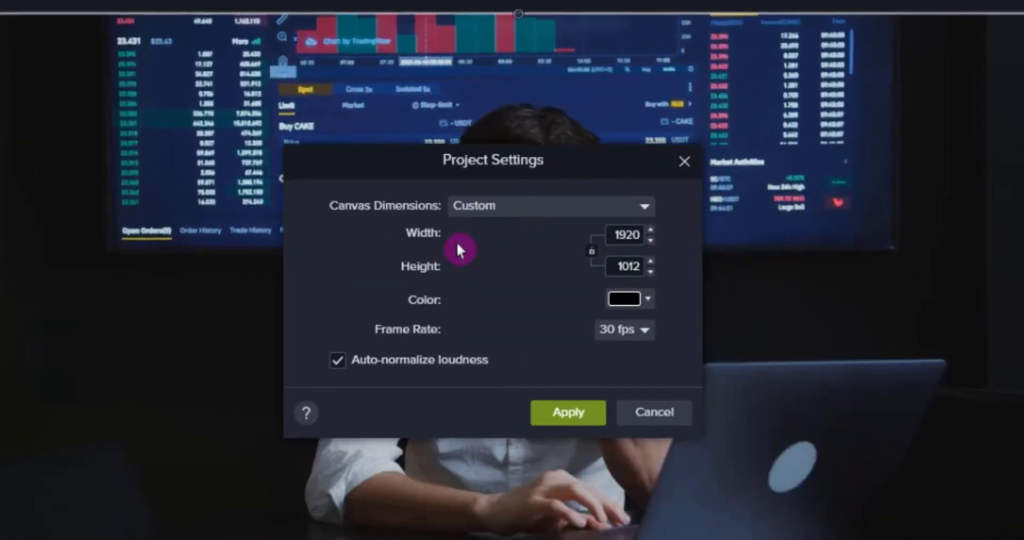
pyautogui.click(553, 210)
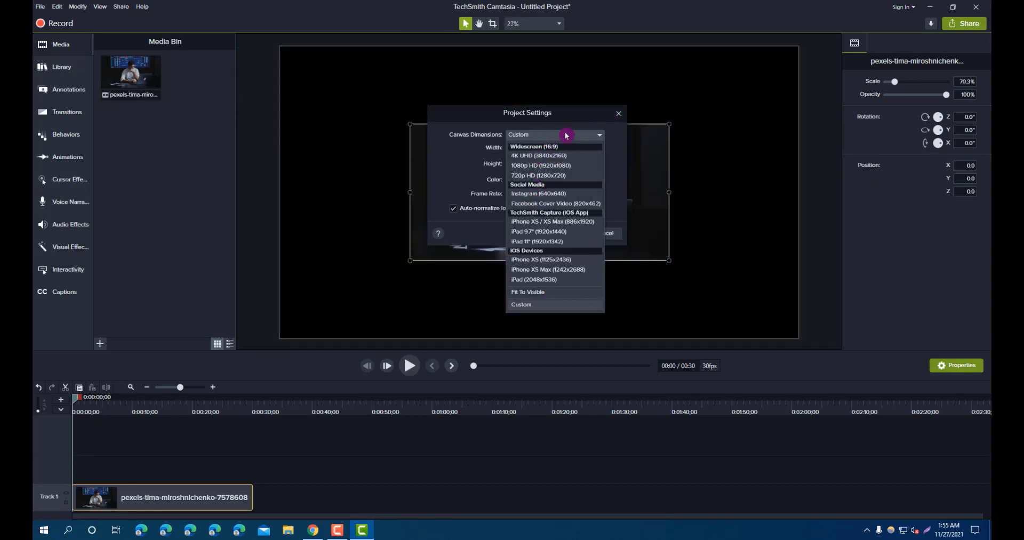
pyautogui.click(568, 168)
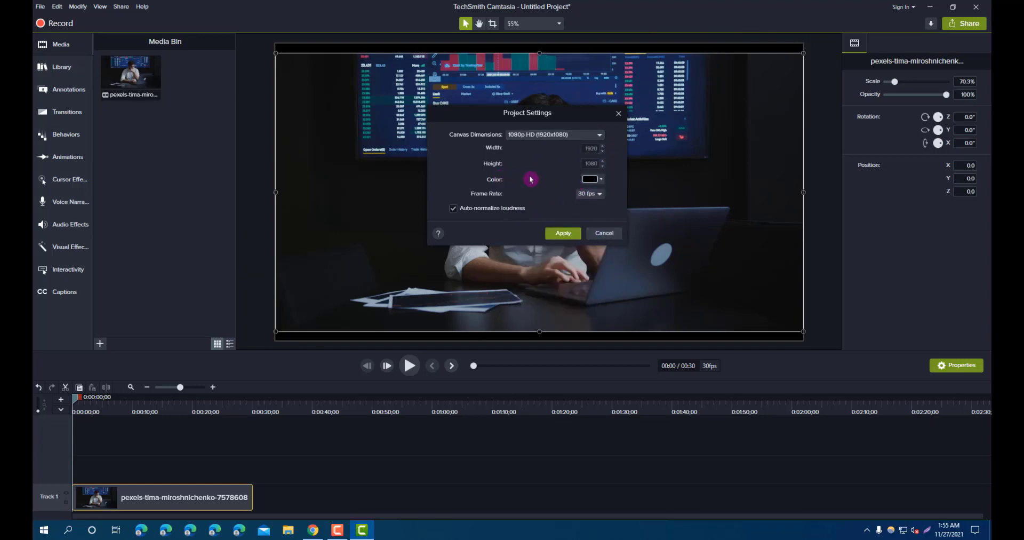
# Try several red shades as the canvas background colour in the project settings, ending with yellow
pyautogui.click(600, 179)
pyautogui.click(609, 228)
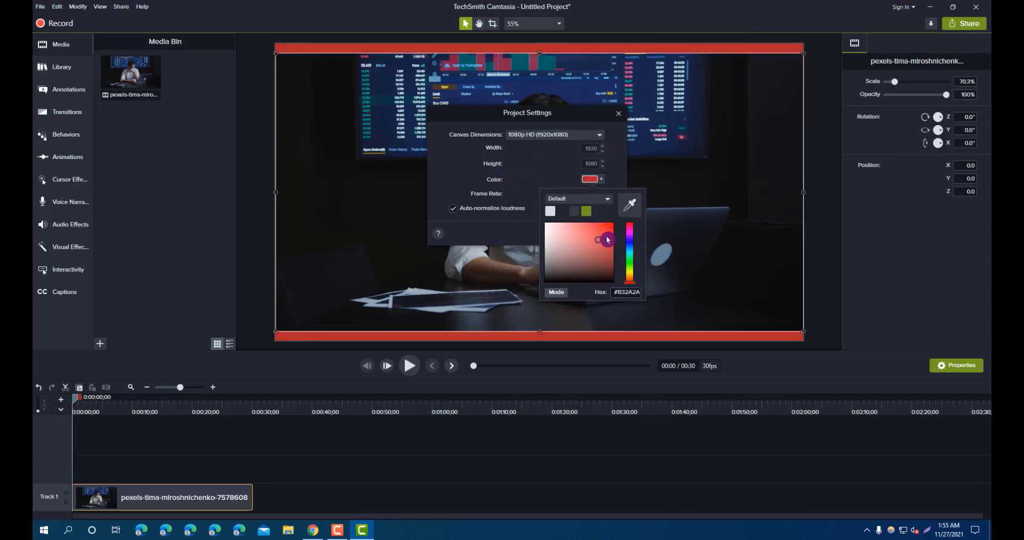
pyautogui.click(566, 241)
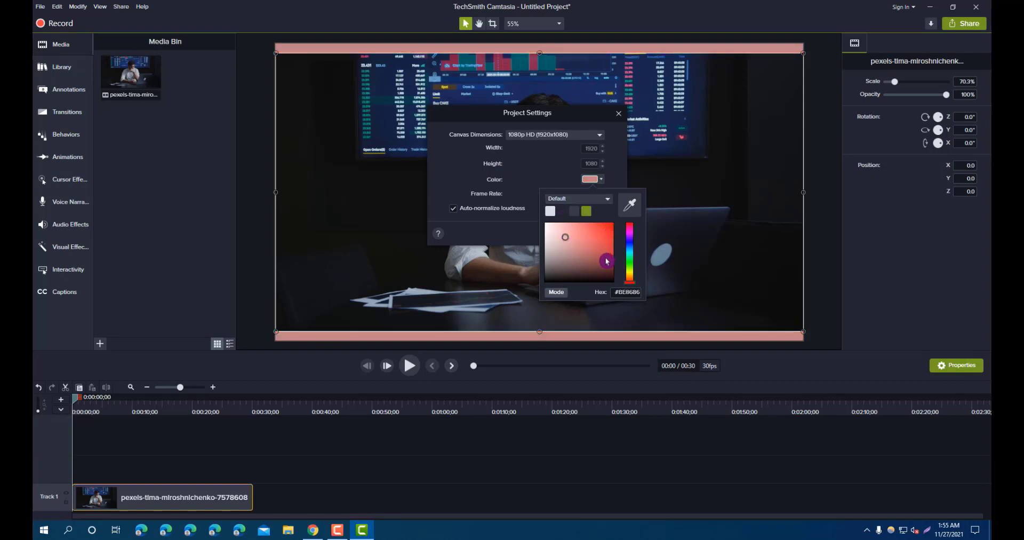
pyautogui.click(605, 257)
pyautogui.click(606, 229)
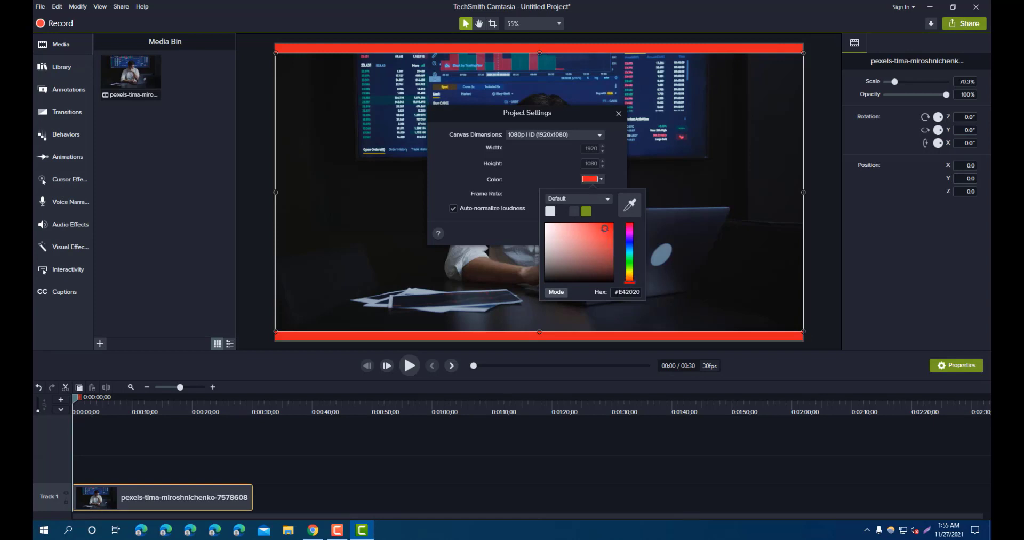
pyautogui.moveTo(630, 282); pyautogui.dragTo(630, 272)
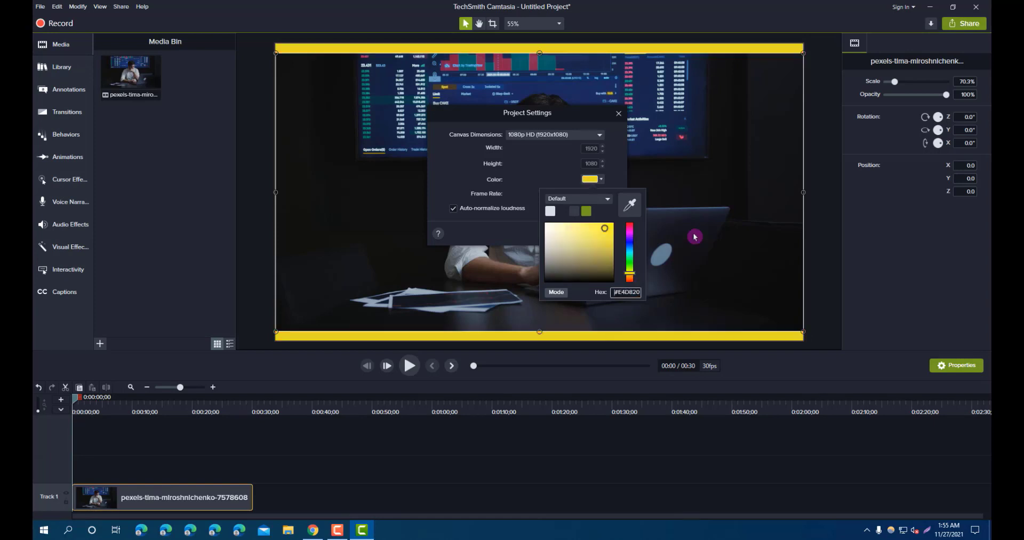
pyautogui.click(713, 245)
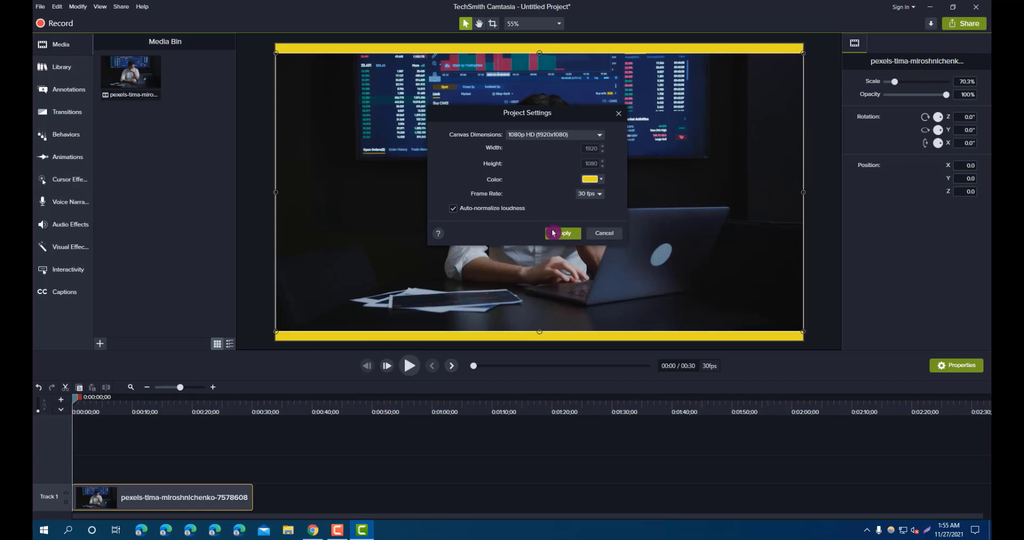
# Check the available frame rate options and discard the project settings changes
pyautogui.click(600, 197)
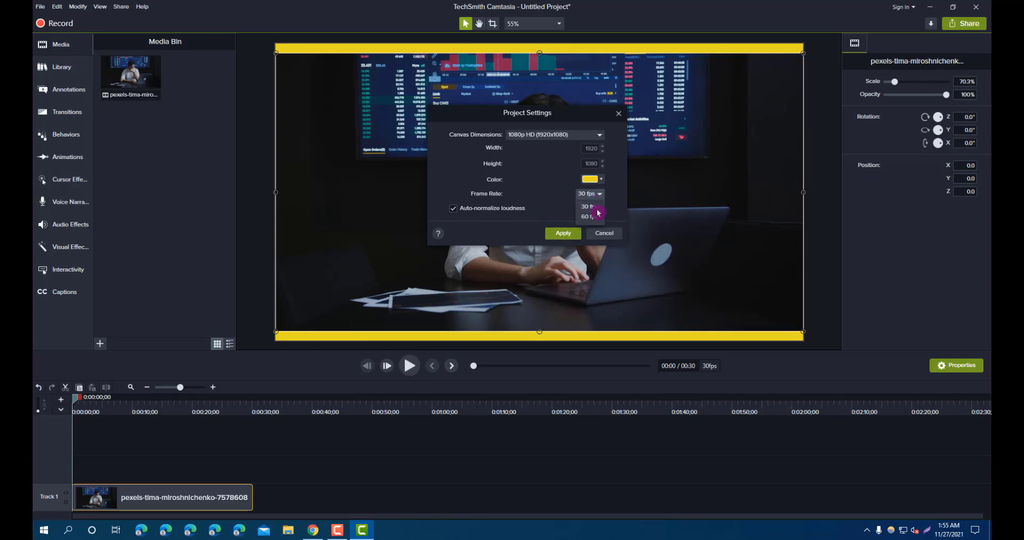
pyautogui.click(612, 241)
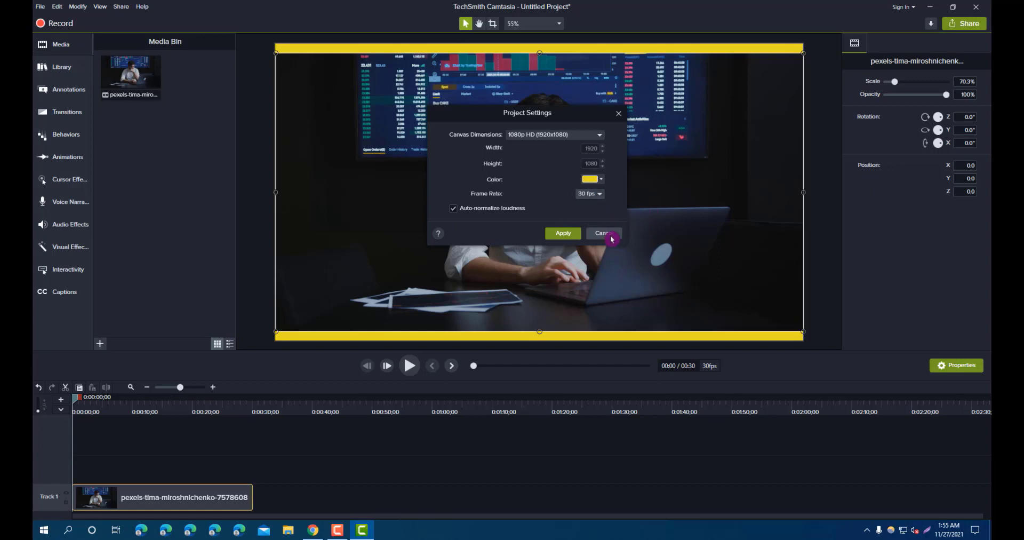
pyautogui.click(612, 235)
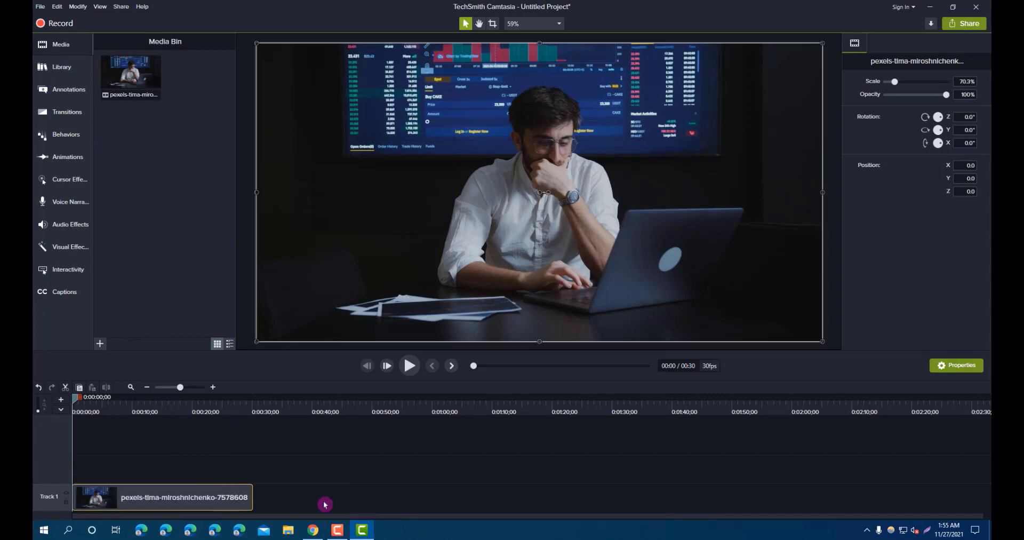
pyautogui.moveTo(327, 501); pyautogui.dragTo(174, 508)
pyautogui.click(175, 508)
pyautogui.click(297, 478)
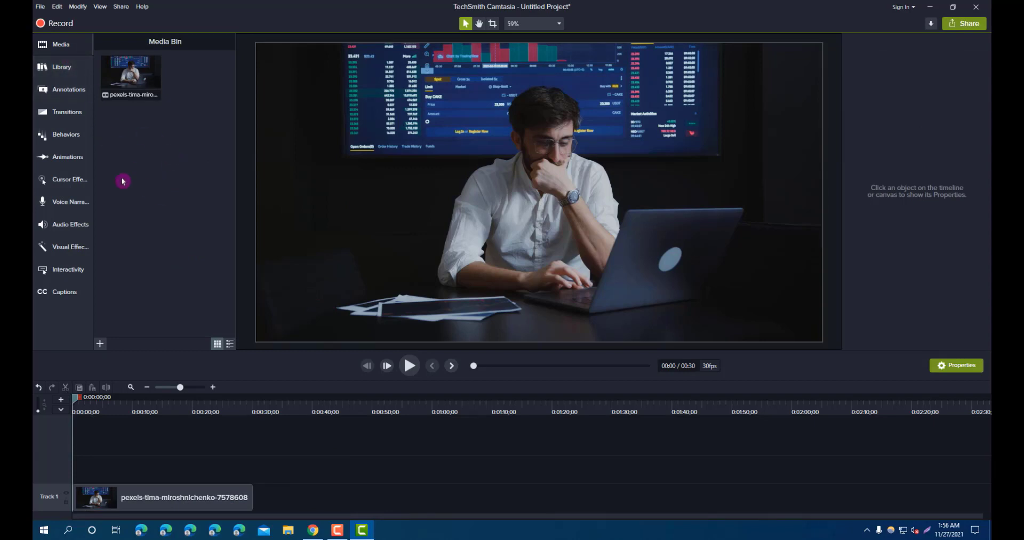
# Import the video "Pexels Videos 2795171" from the Downloads folder into the media bin
pyautogui.rightClick(174, 191)
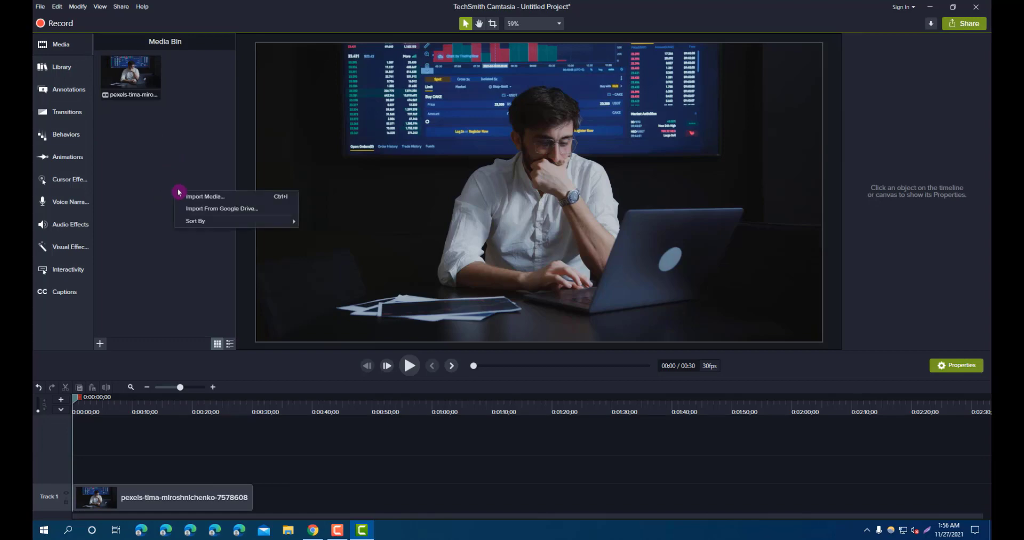
pyautogui.click(216, 196)
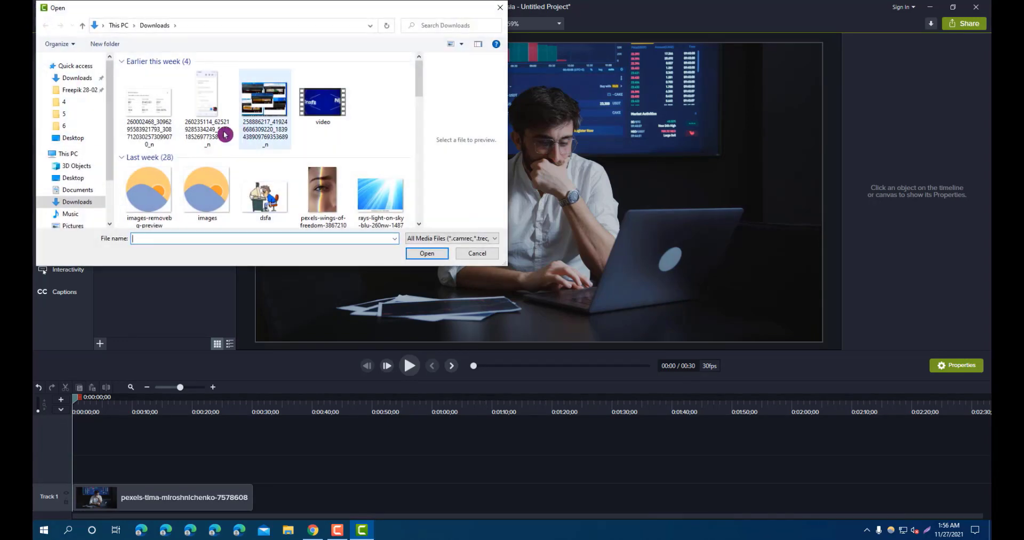
pyautogui.scroll(-5, 286, 158)
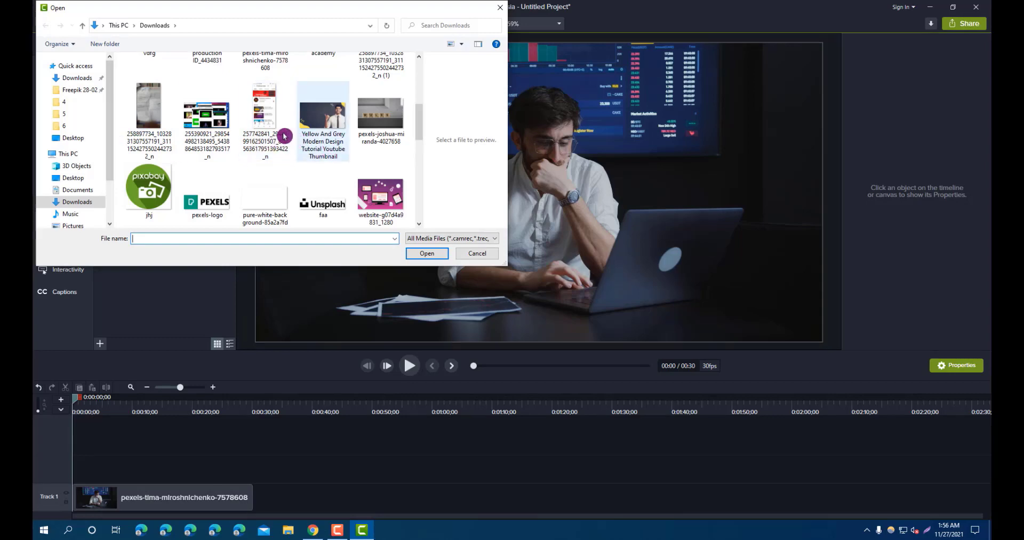
pyautogui.scroll(-1, 249, 152)
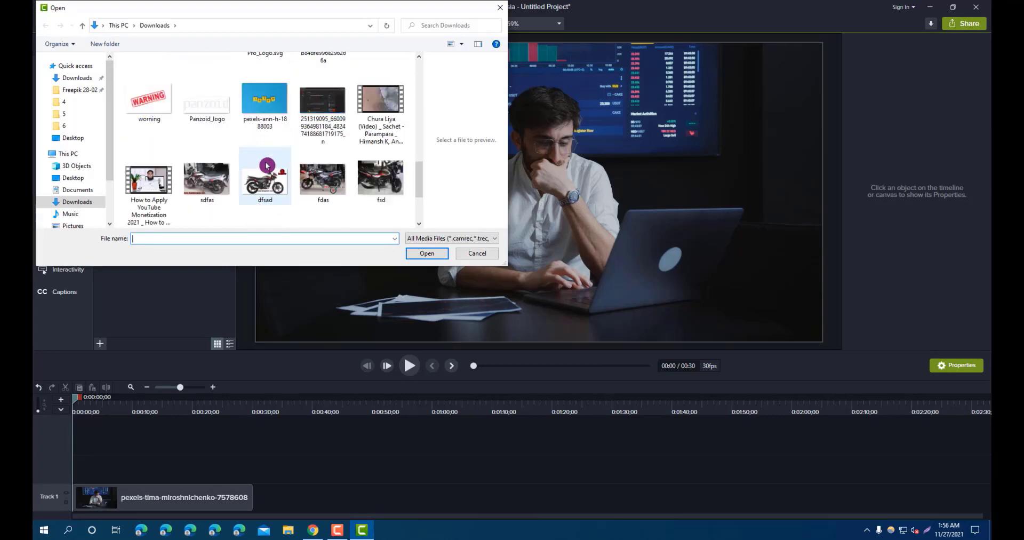
pyautogui.scroll(3, 213, 155)
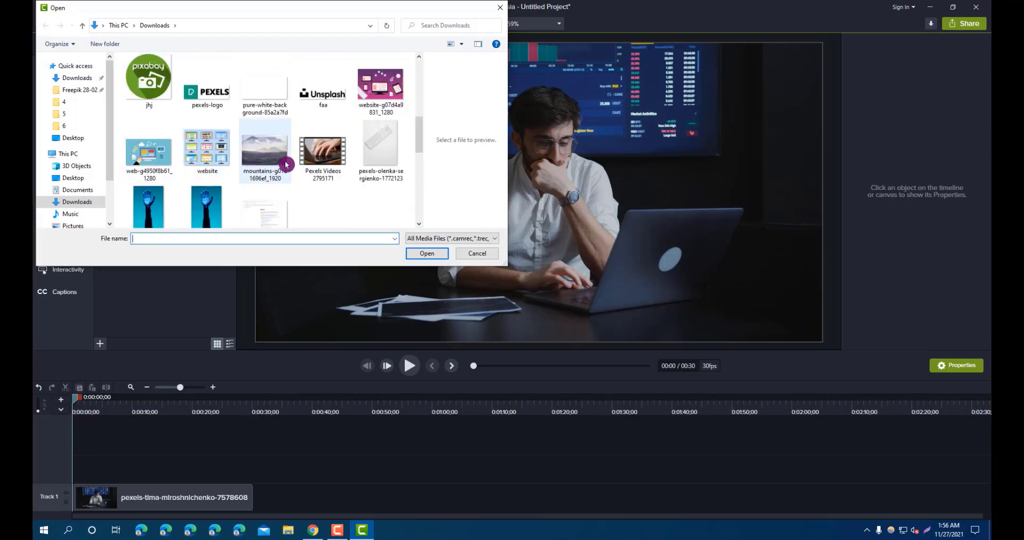
pyautogui.click(323, 152)
pyautogui.click(427, 253)
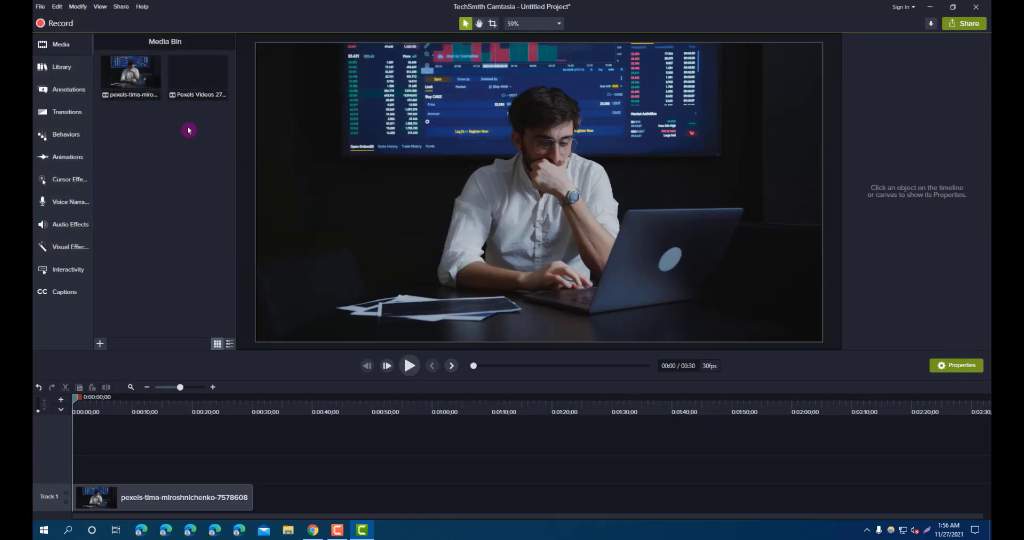
# Add the Pexels Videos 2795171 clip directly after the first clip on Track 1 and move the playhead to about 13 seconds
pyautogui.moveTo(198, 91); pyautogui.dragTo(234, 509)
pyautogui.click(368, 477)
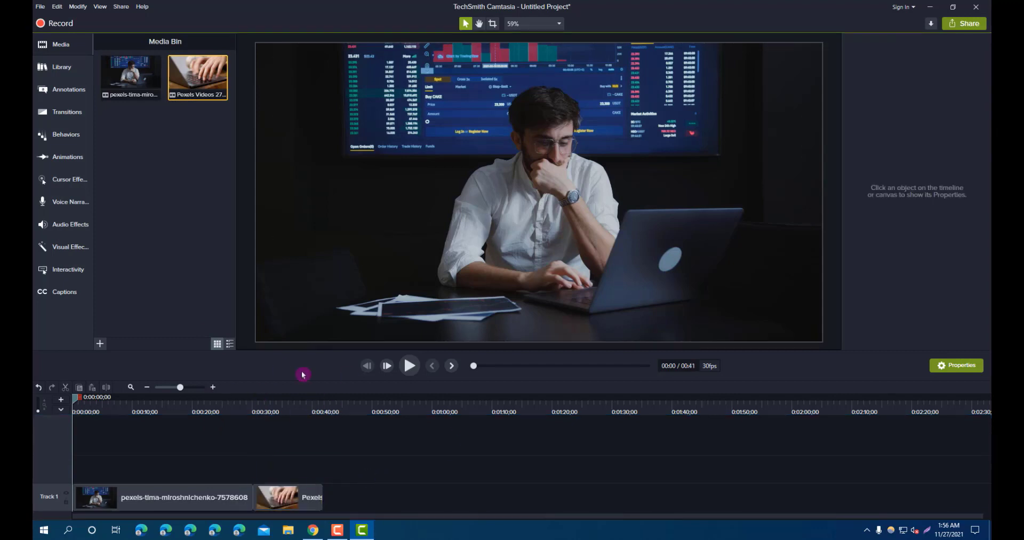
pyautogui.moveTo(75, 401); pyautogui.dragTo(383, 497)
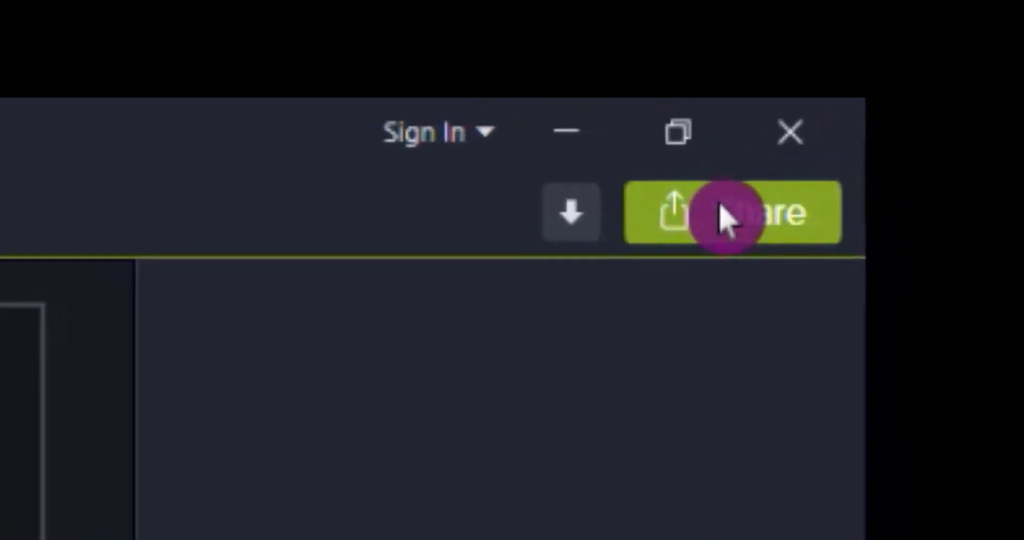
# Start exporting the project as a local file with the "MP4 with Smart Player (up to 1080p)" preset, dismissing the activation notice
pyautogui.click(726, 217)
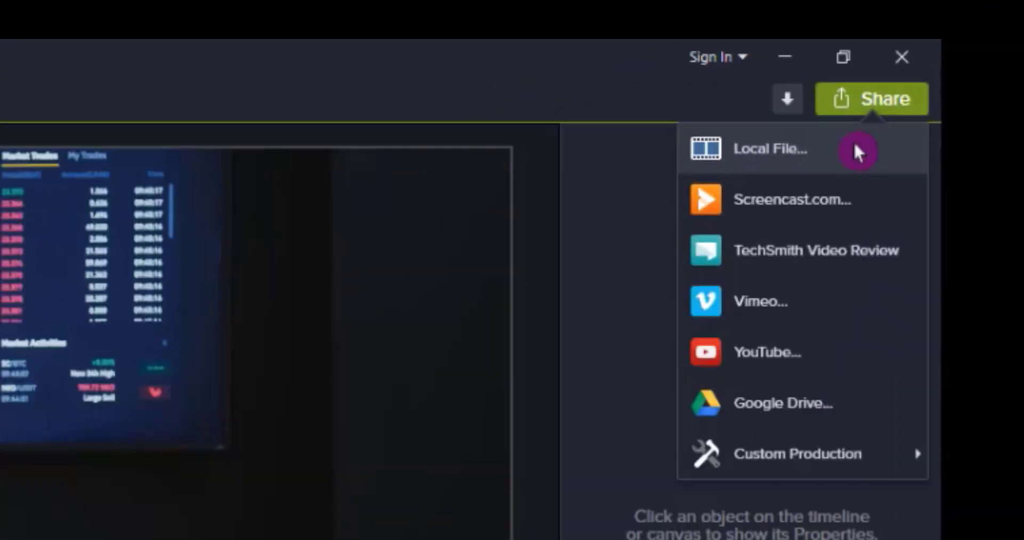
pyautogui.click(539, 326)
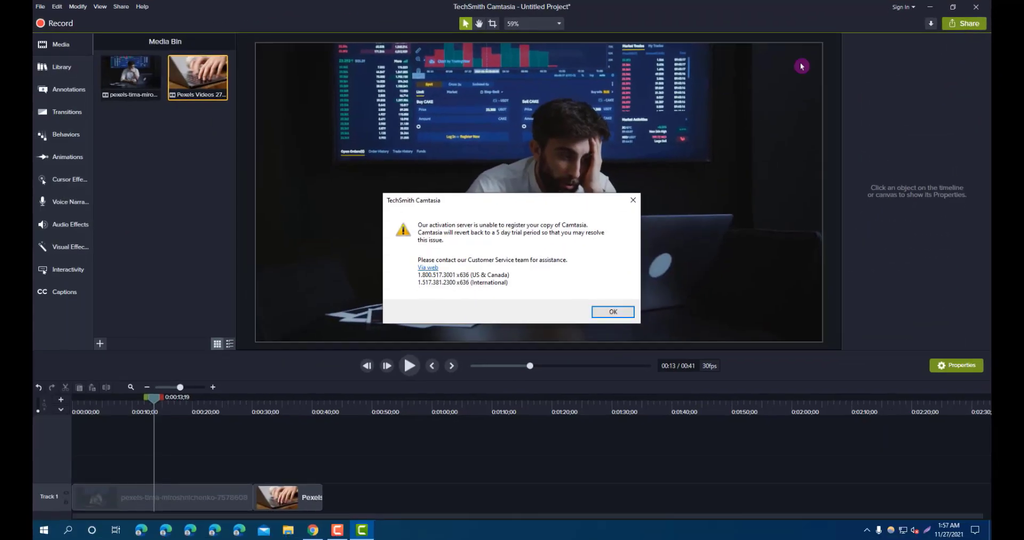
pyautogui.click(597, 312)
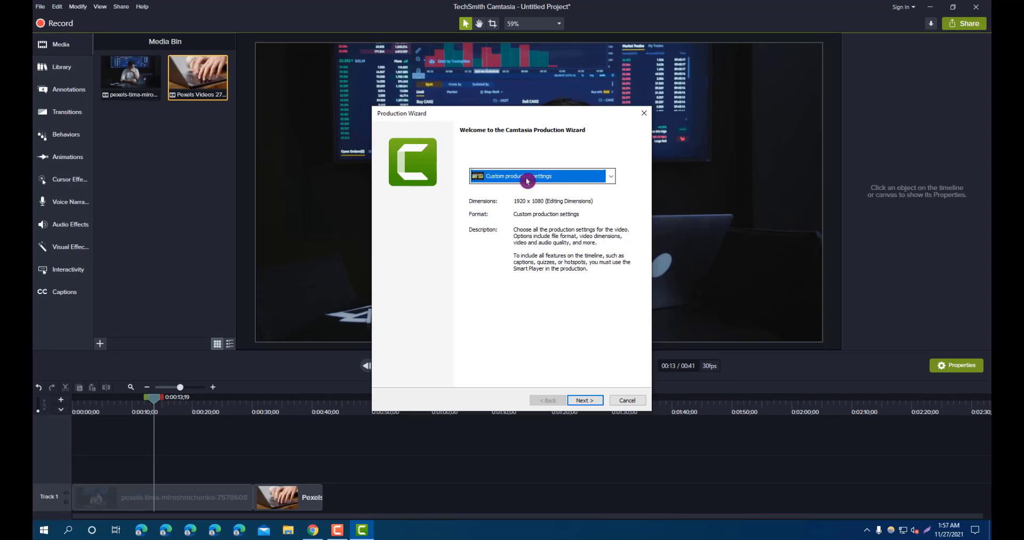
pyautogui.click(542, 177)
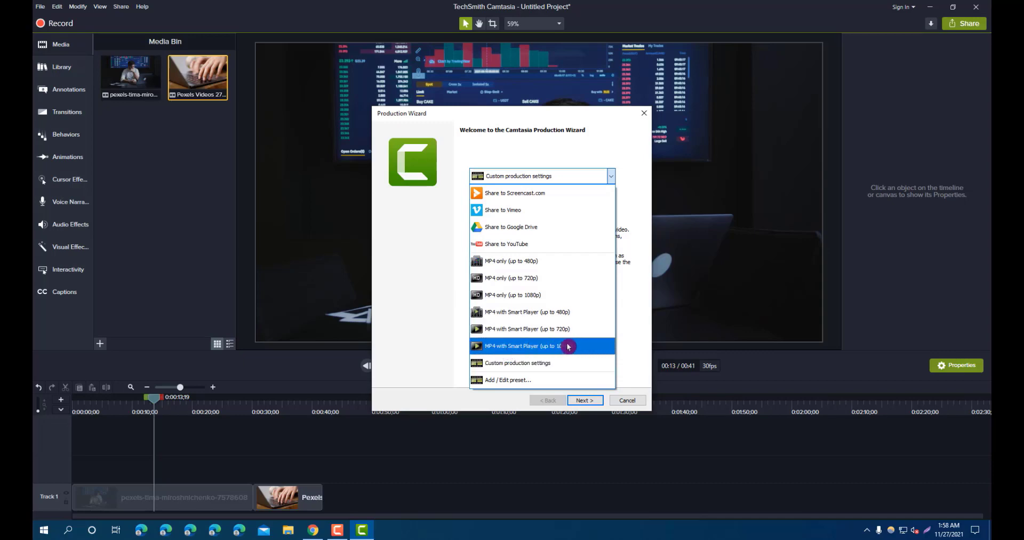
pyautogui.click(591, 345)
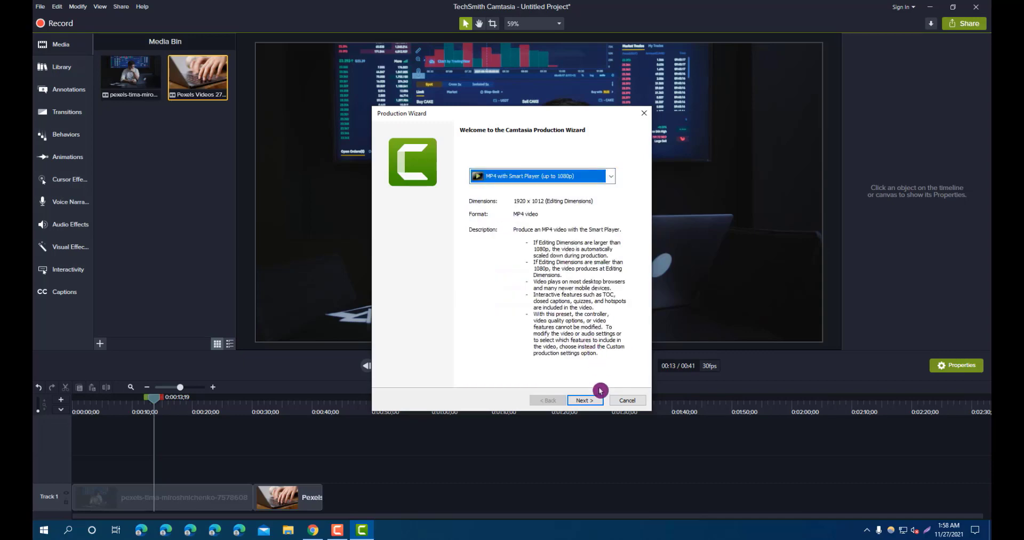
# Set the export to save as "Untitled Project.mp4" on the D: drive and start rendering the video
pyautogui.click(591, 400)
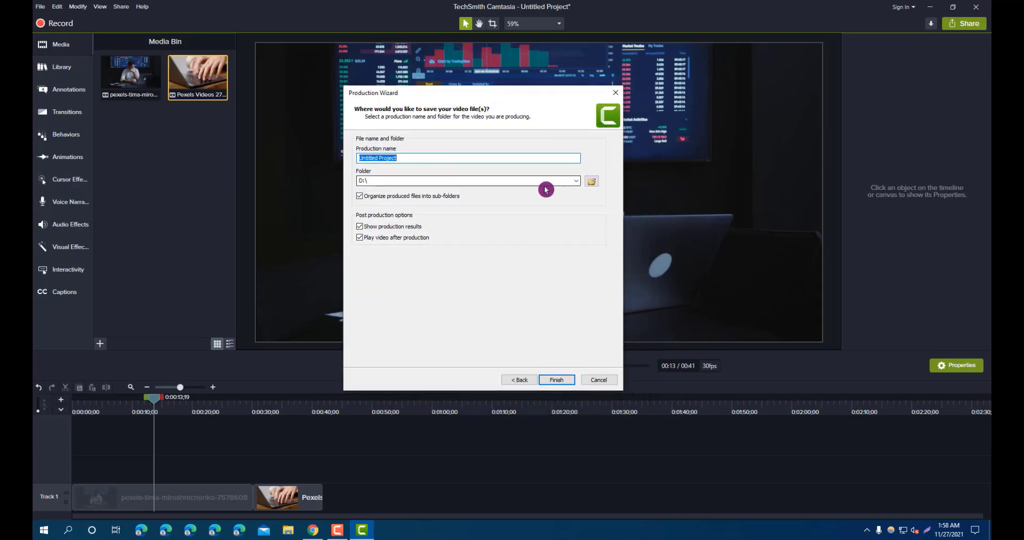
pyautogui.click(594, 183)
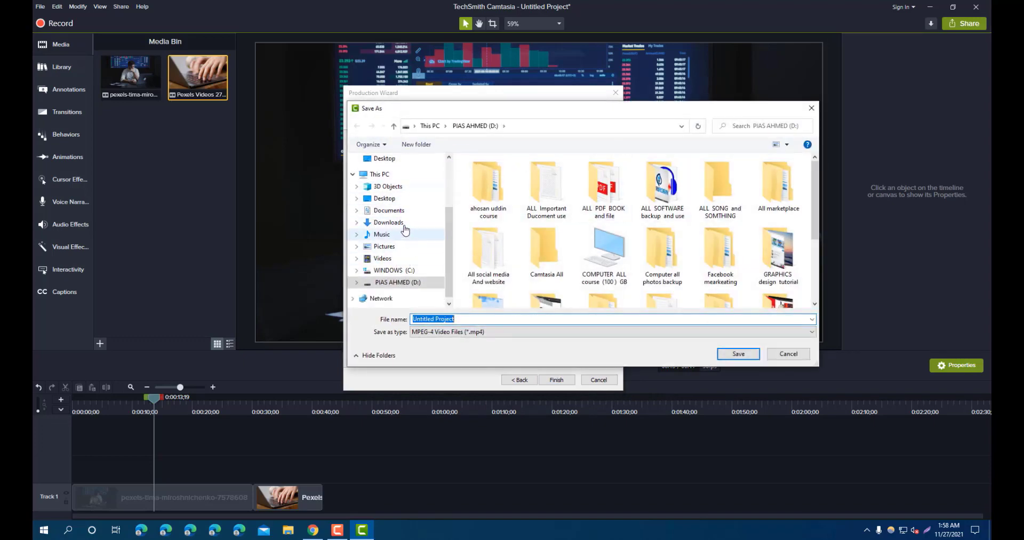
pyautogui.scroll(-3, 506, 224)
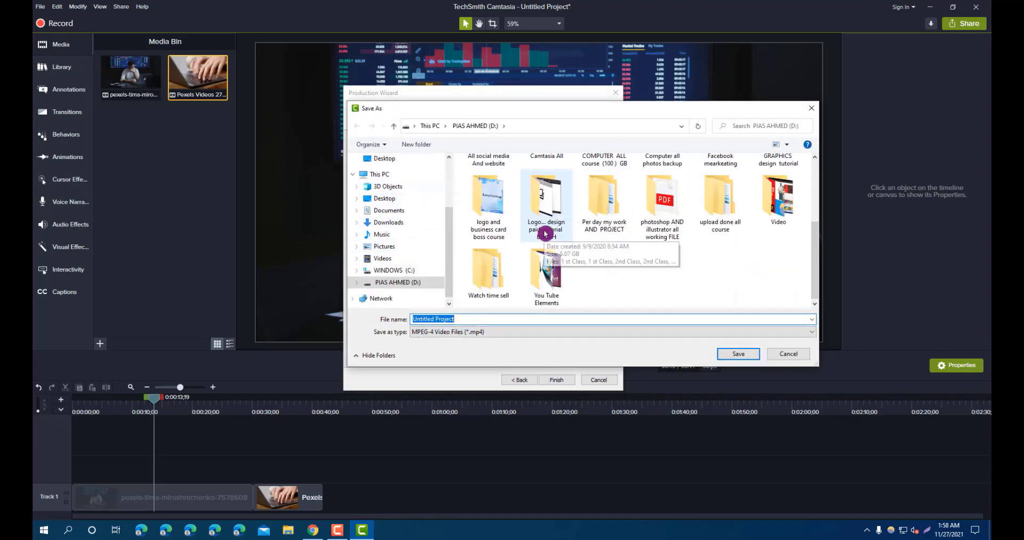
pyautogui.click(744, 353)
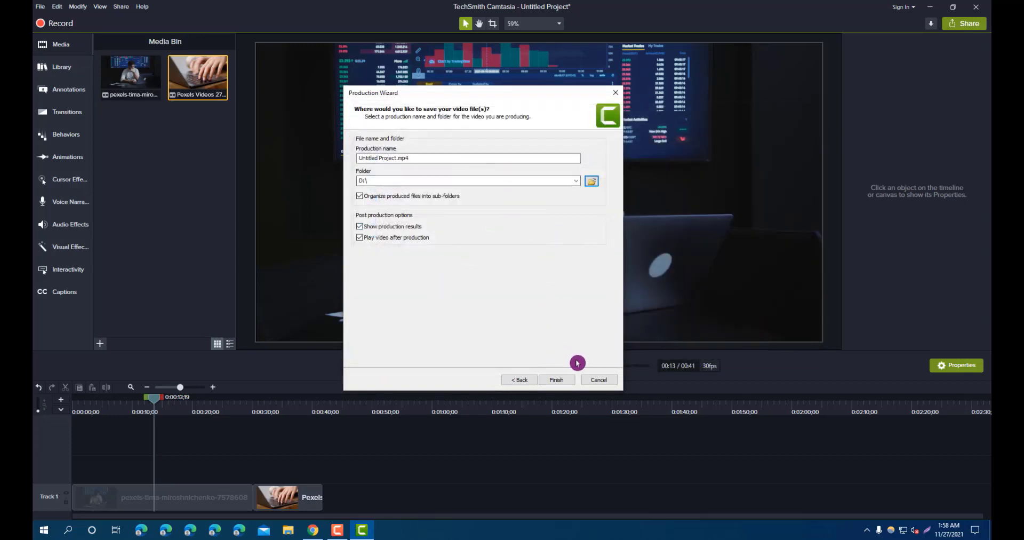
pyautogui.click(557, 379)
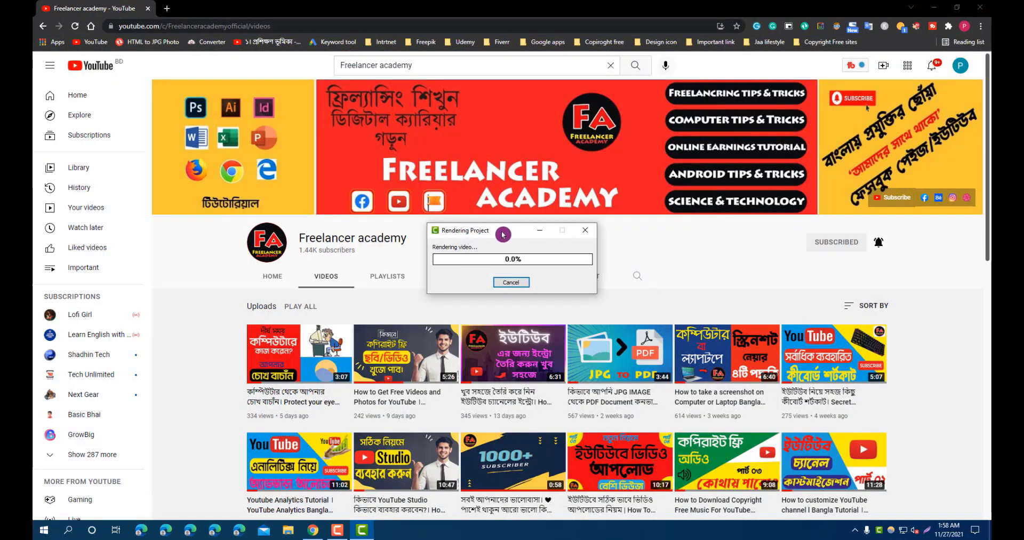
# Minimize the browser window behind the render progress dialog and reposition the dialog over the empty desktop
pyautogui.moveTo(503, 234); pyautogui.dragTo(454, 185)
pyautogui.click(937, 5)
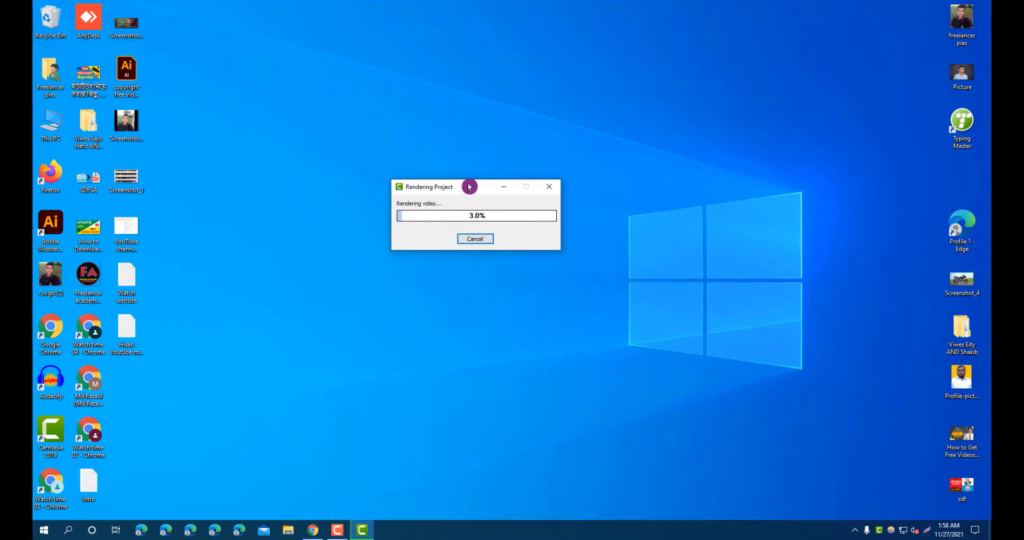
pyautogui.moveTo(470, 186); pyautogui.dragTo(487, 174)
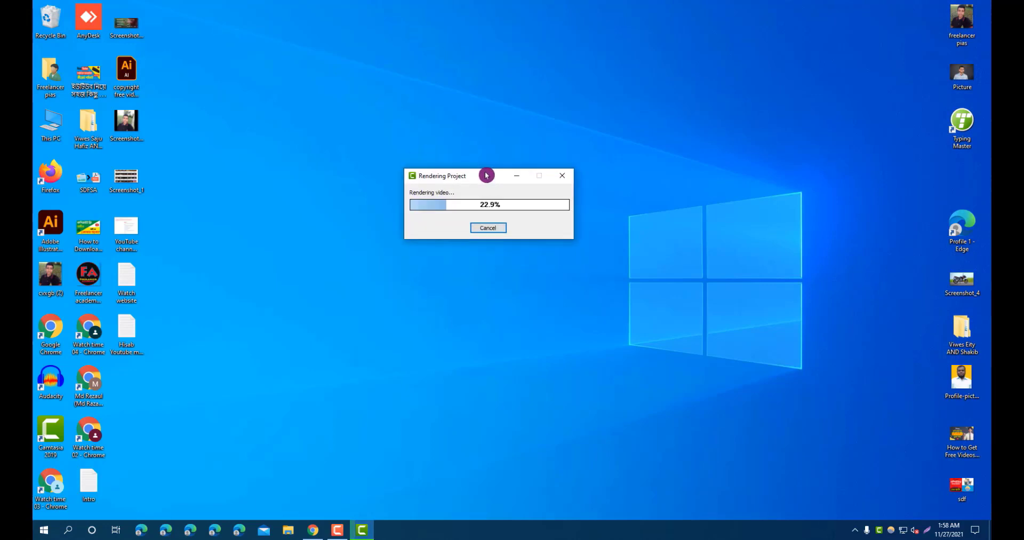